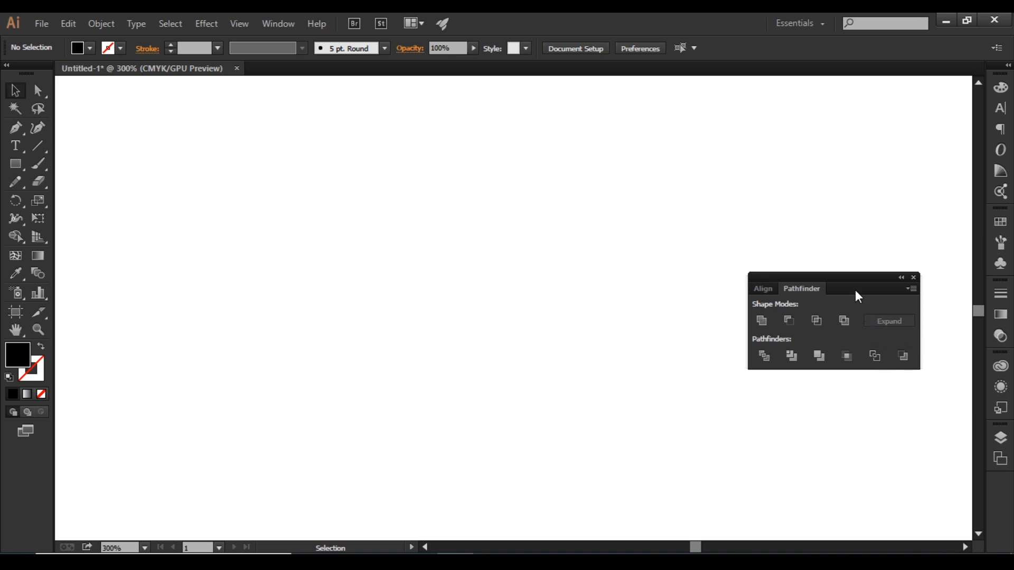
Move the floating Pathfinder panel farther from the drawing area and check its entry in the list of available panels
left_click_drag(857, 282, 896, 310)
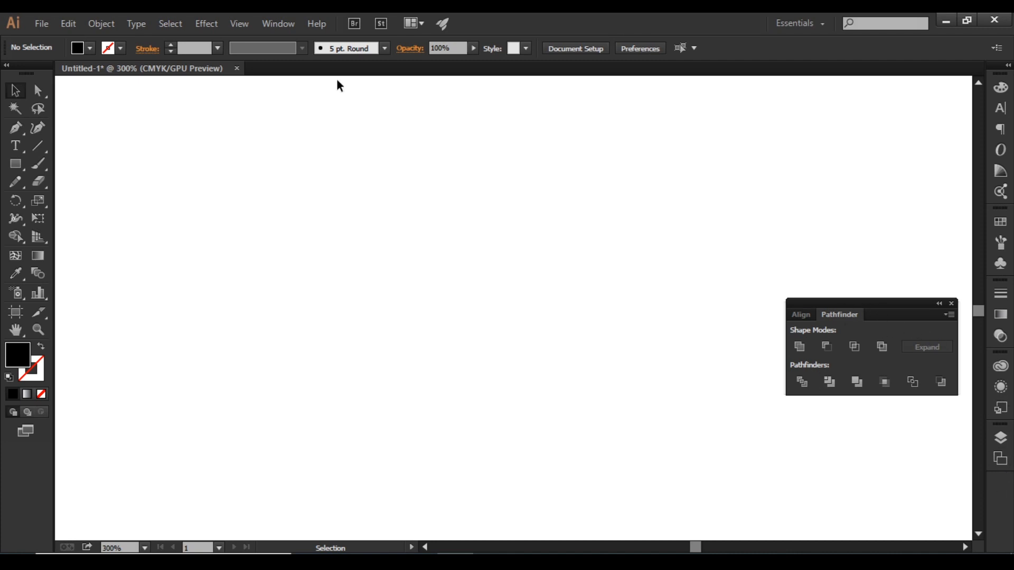
left_click(280, 24)
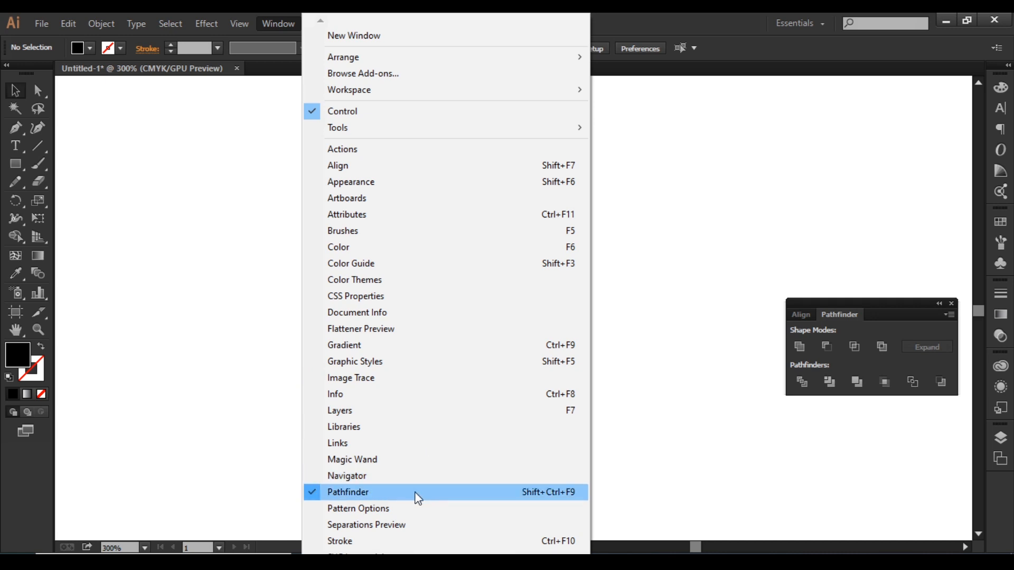
left_click(848, 298)
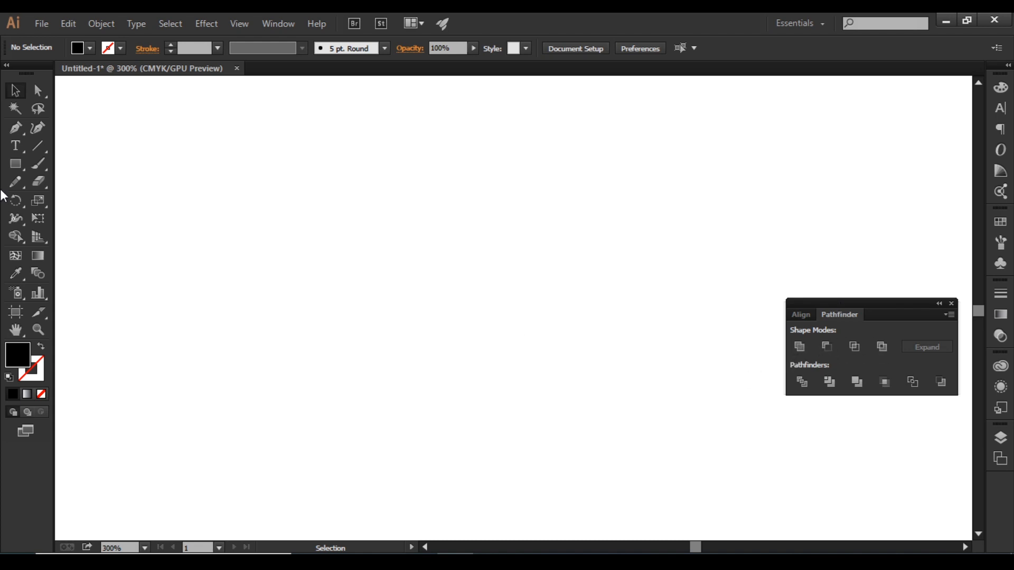
Draw a black square and a larger black circle that overlaps the square's right edge
left_click(15, 165)
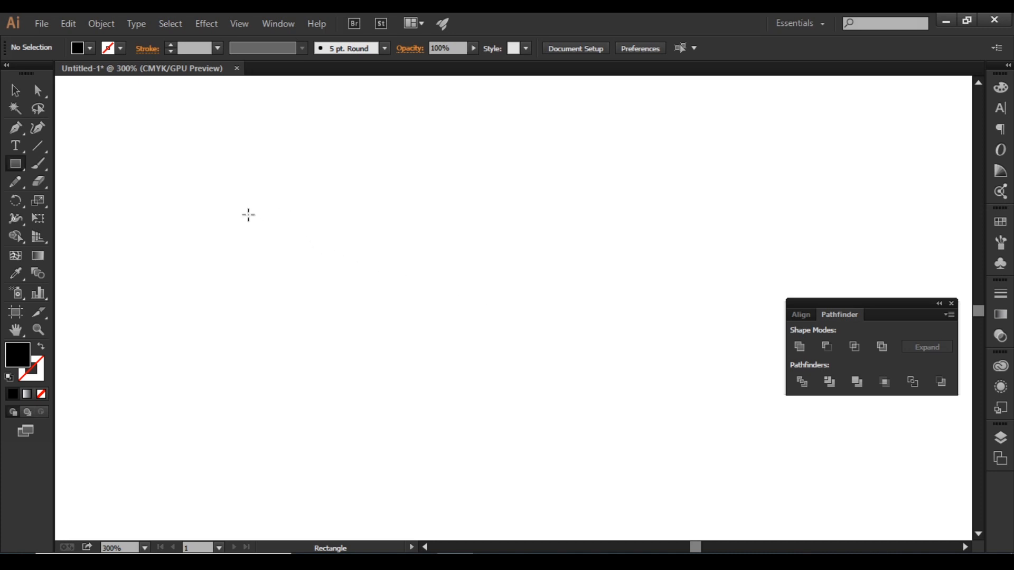
left_click_drag(247, 215, 432, 331)
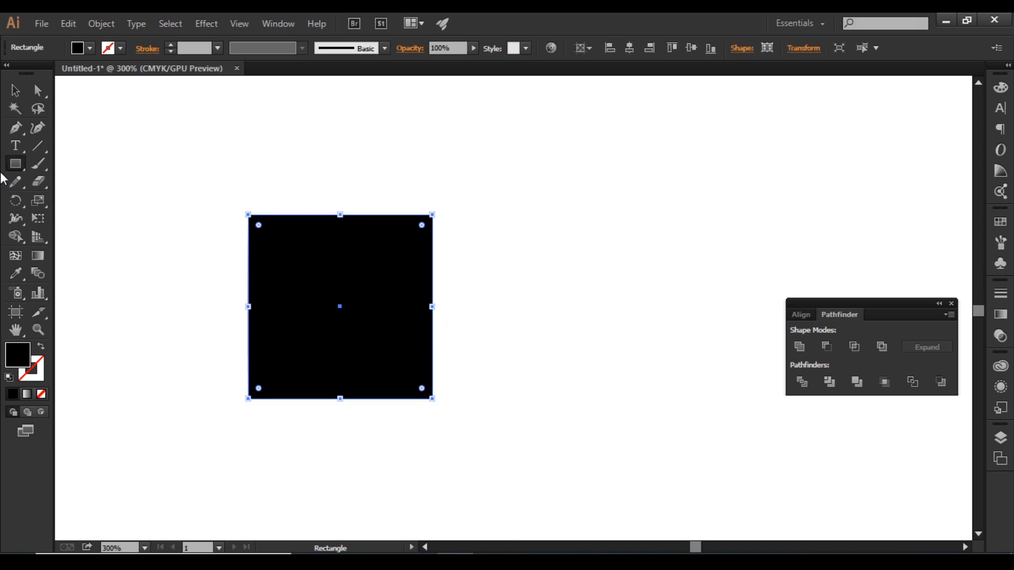
left_click_drag(13, 164, 84, 194)
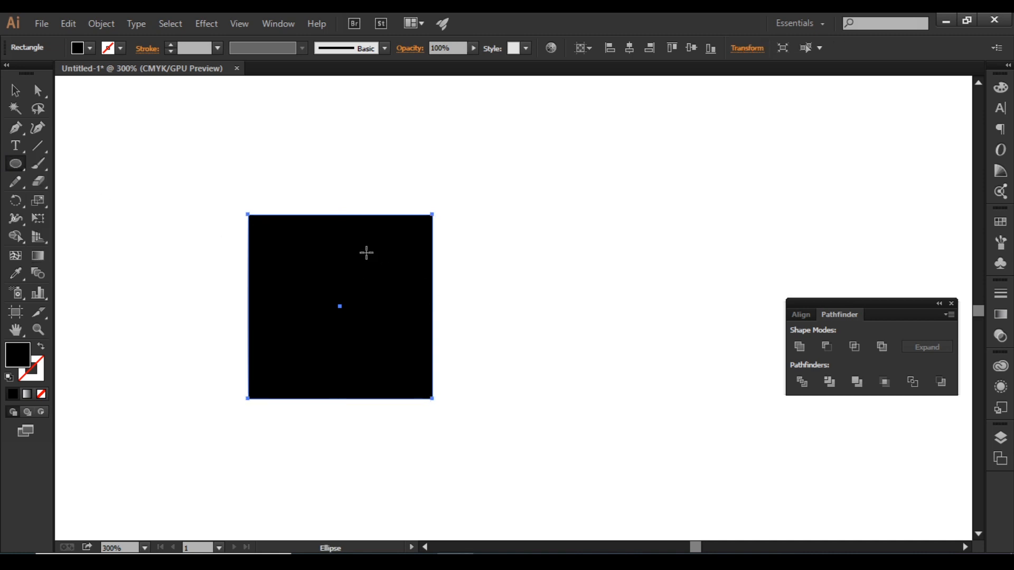
left_click_drag(366, 252, 572, 338)
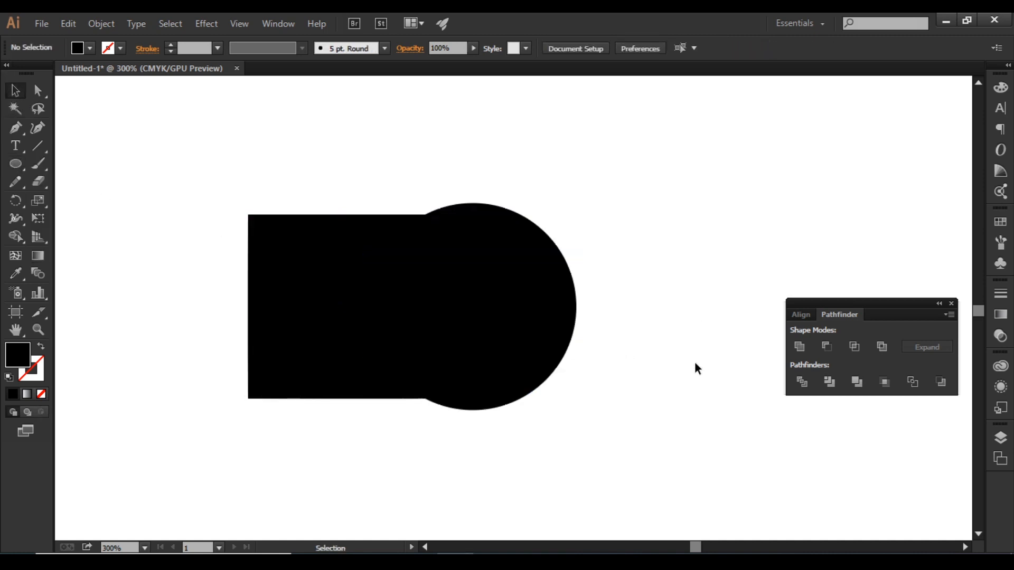
Unite the square and circle with Pathfinder, move the merged shape as a test, and undo back to separate shapes
left_click_drag(265, 166, 572, 437)
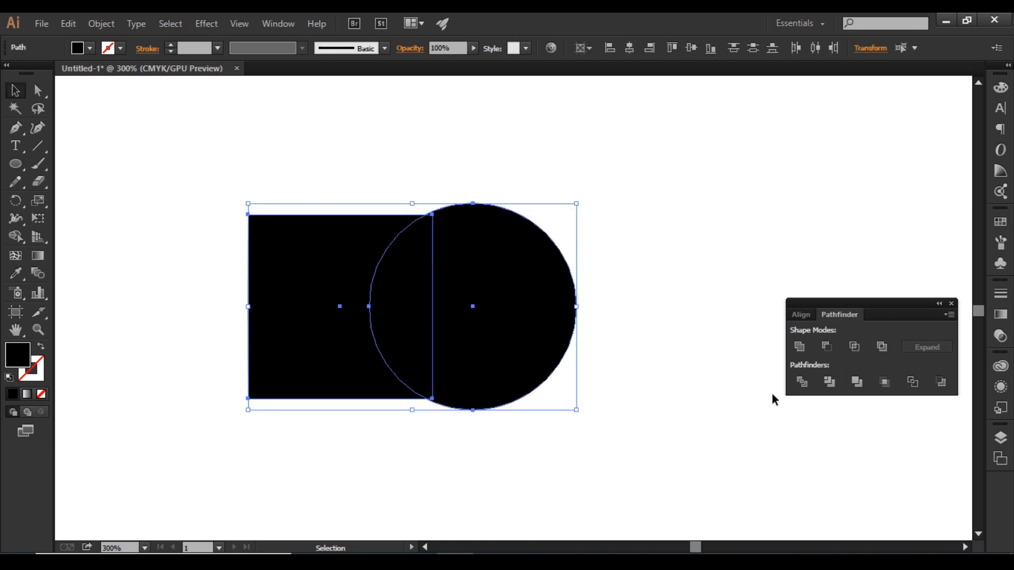
left_click(800, 347)
left_click(678, 326)
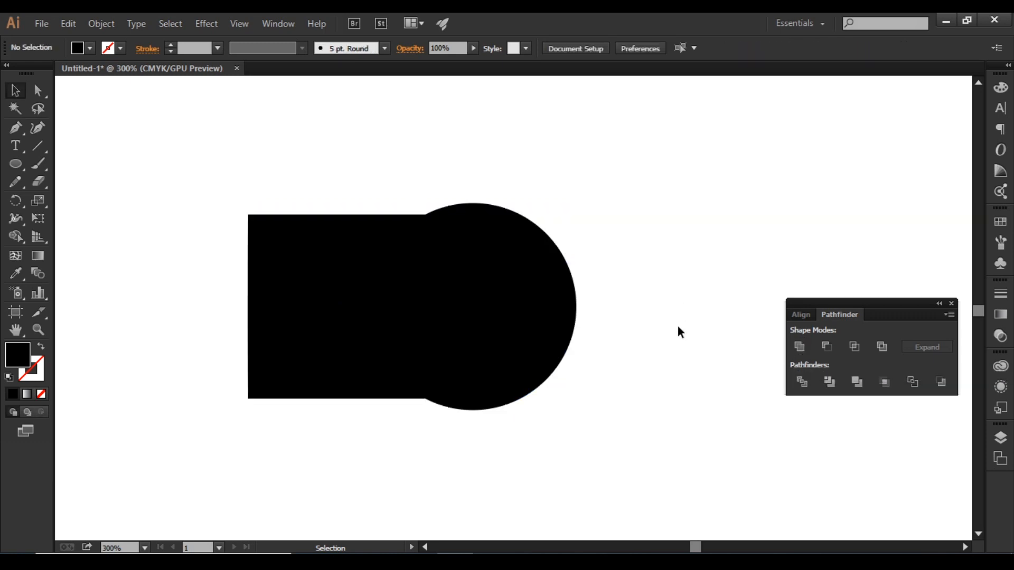
left_click_drag(480, 300, 507, 323)
key("a")
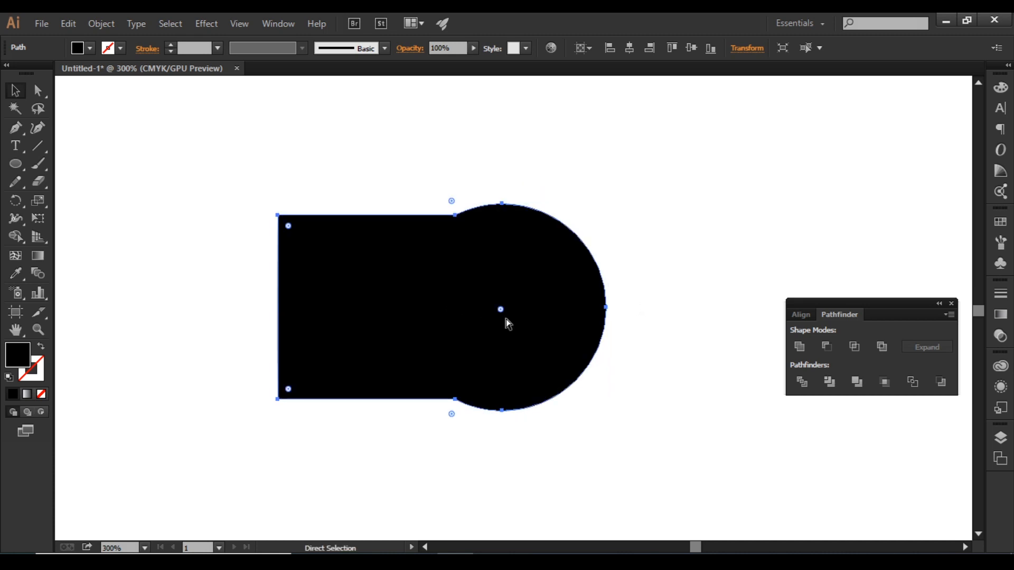
key("ctrl+z")
key("v")
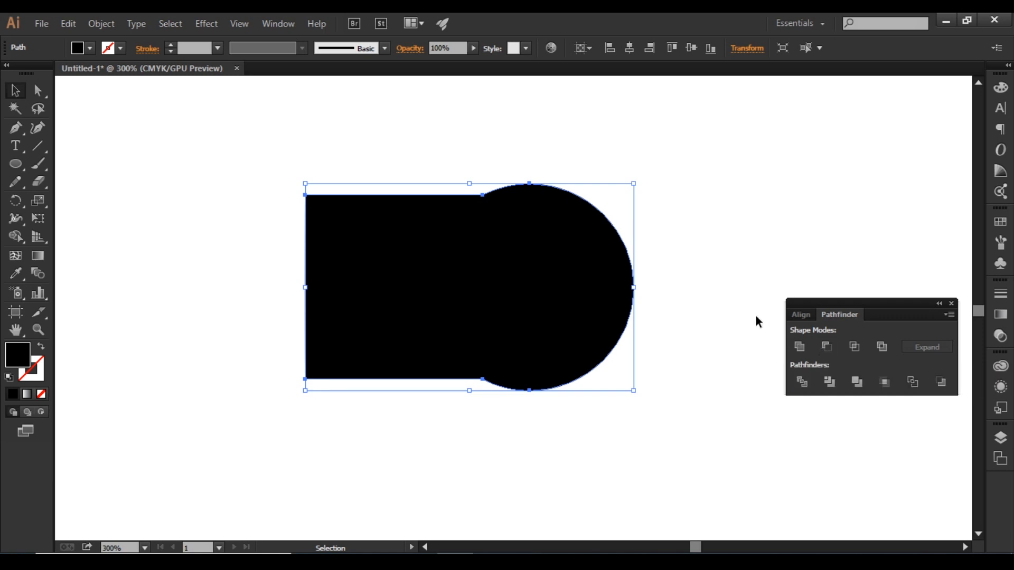
key("a")
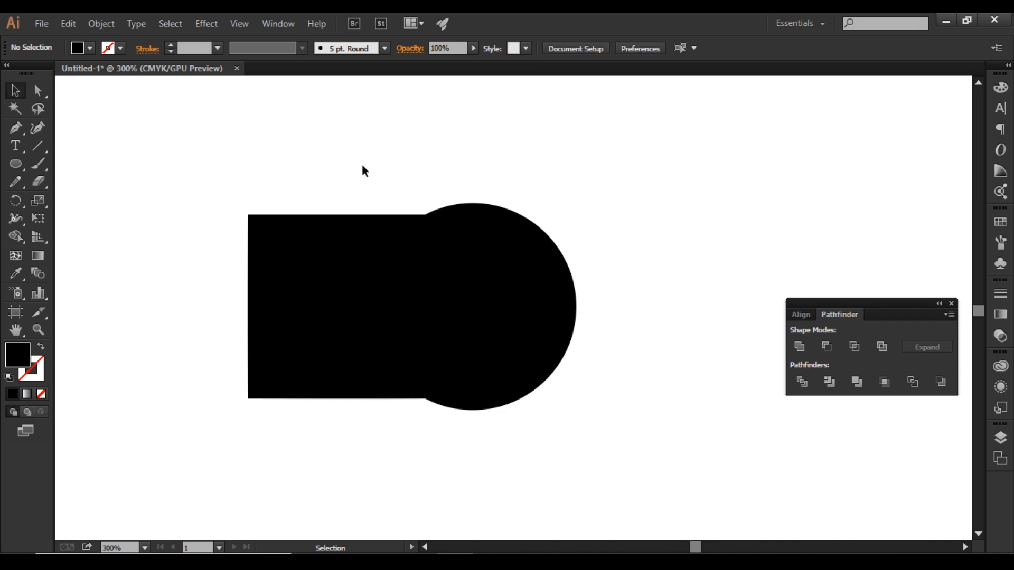
Select the square and circle, cut the circle out of the square with Pathfinder Minus Front, and undo it
left_click_drag(318, 167, 581, 454)
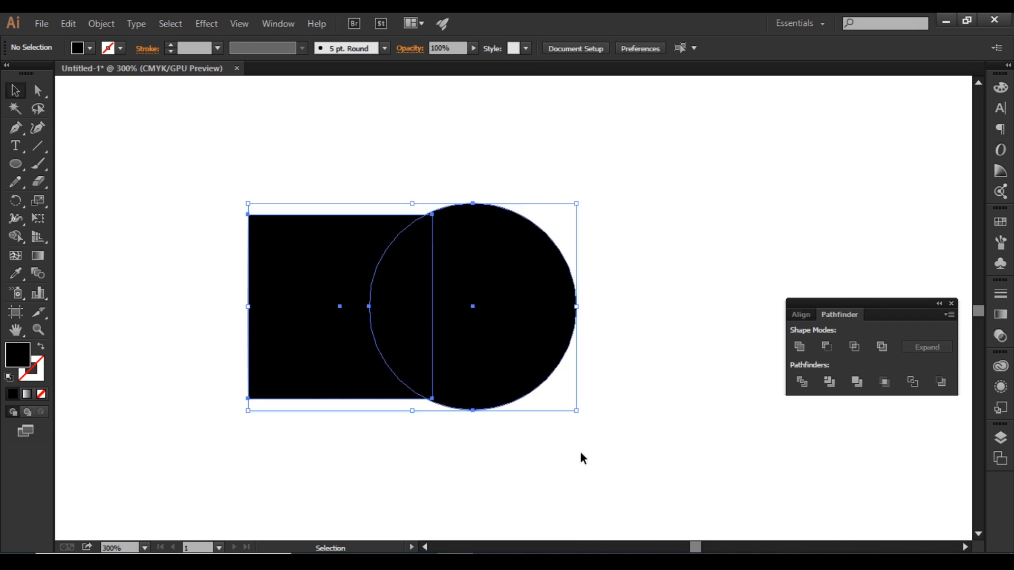
left_click(827, 347)
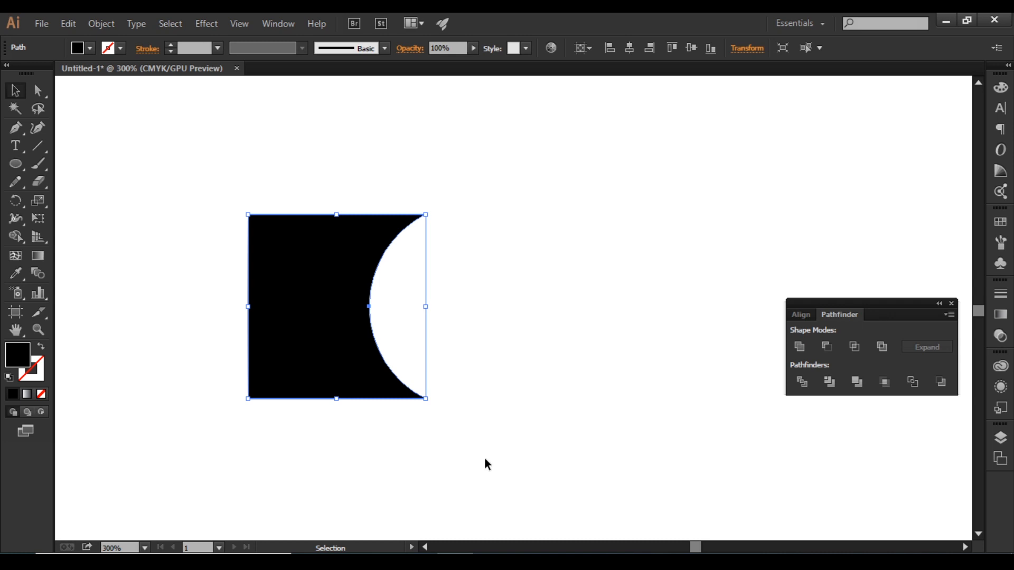
key("ctrl+z")
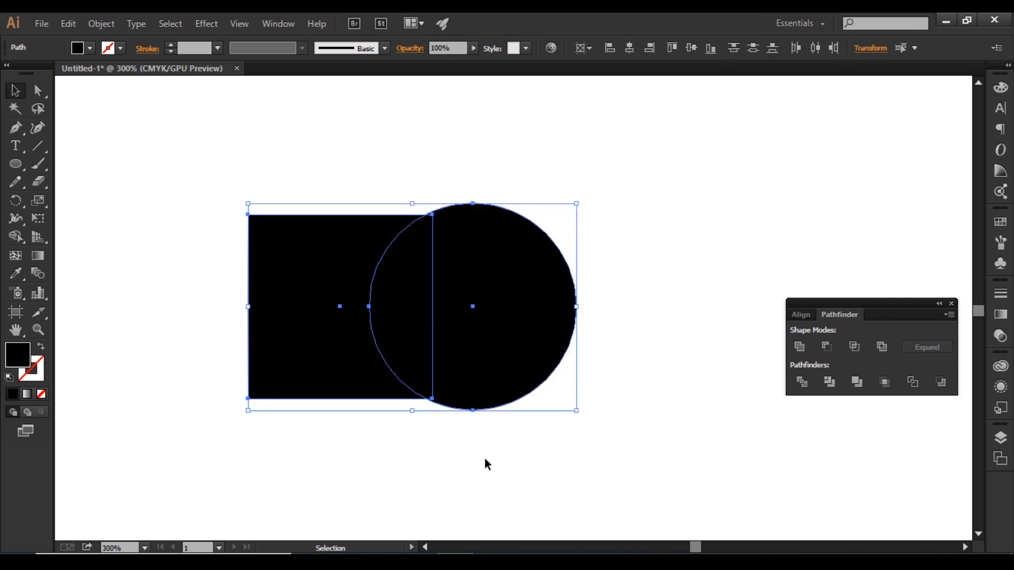
Reduce the square and circle to their overlapping area with Pathfinder Intersect, and undo it
left_click(855, 346)
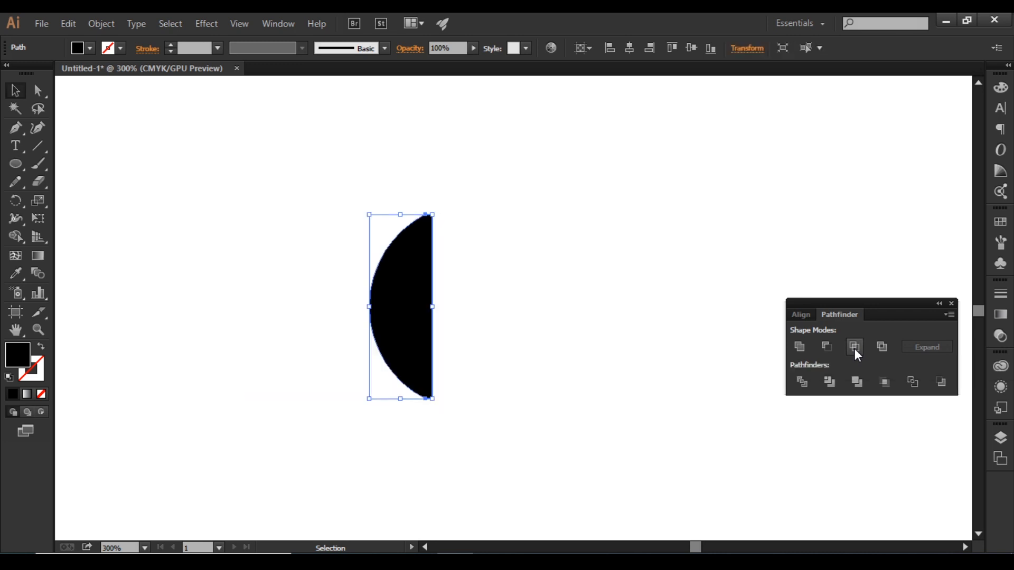
left_click(544, 233)
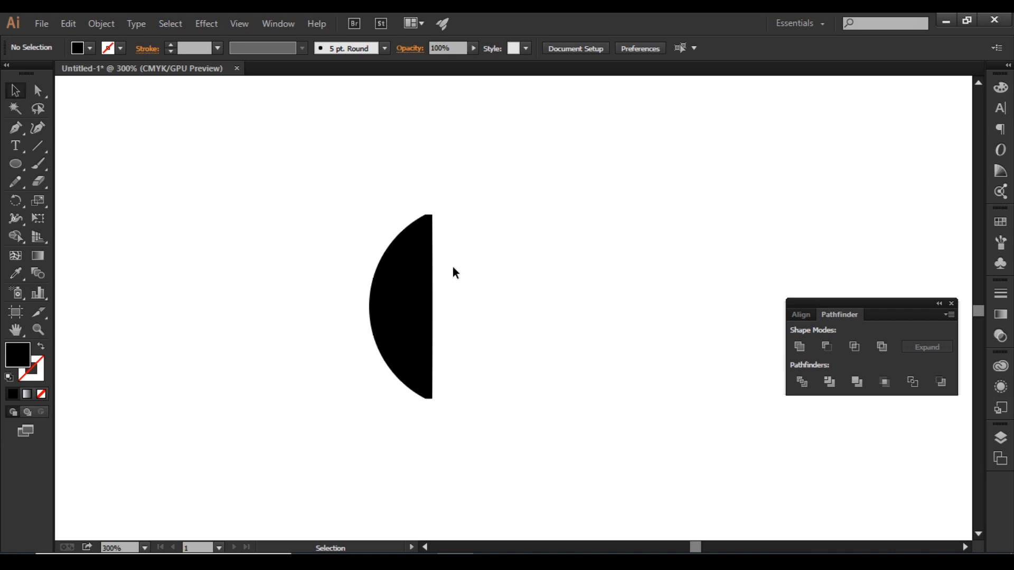
key("ctrl+z")
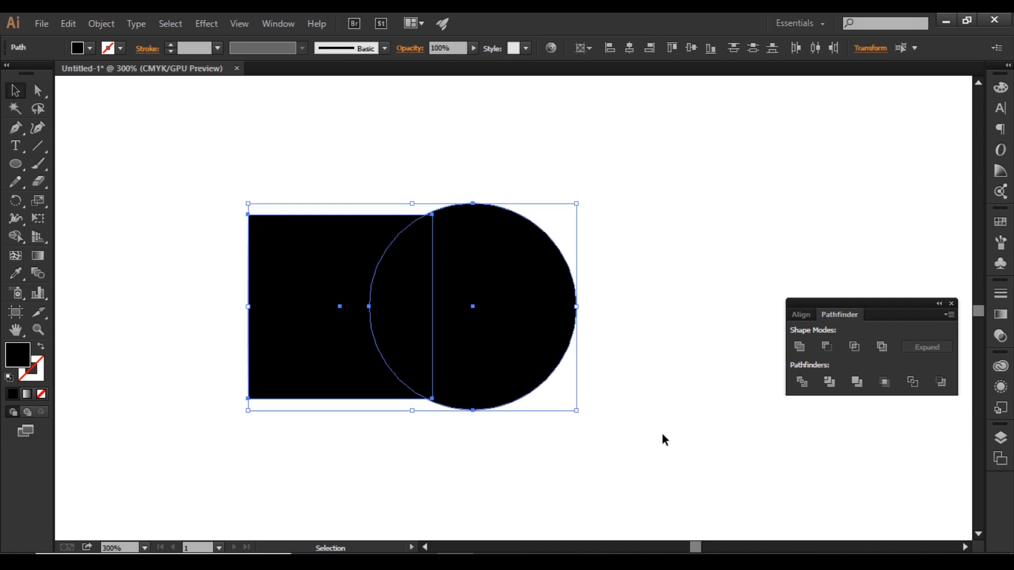
Cut away the overlap between the square and circle with Pathfinder Exclude, and undo it
left_click(879, 350)
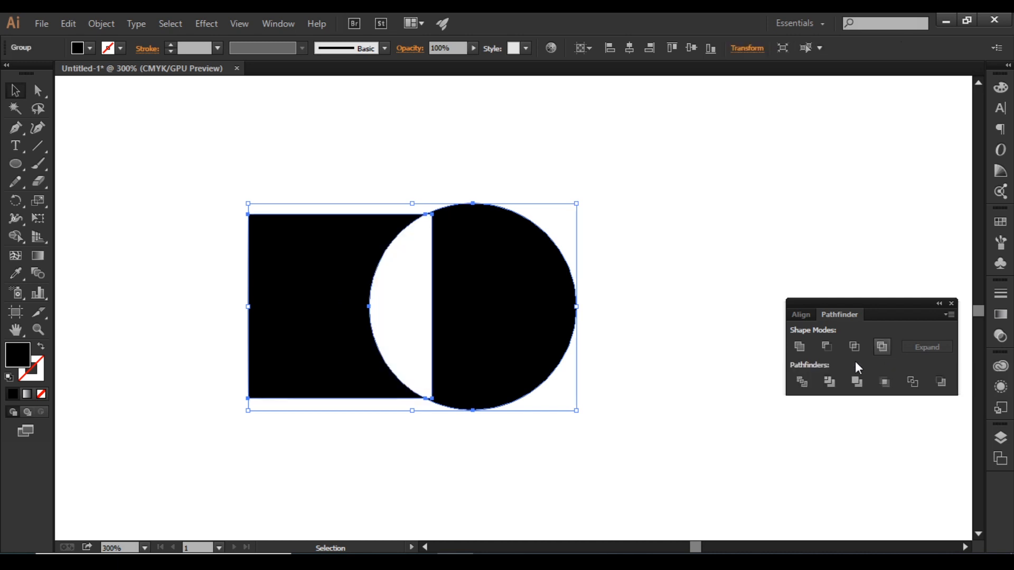
left_click(641, 268)
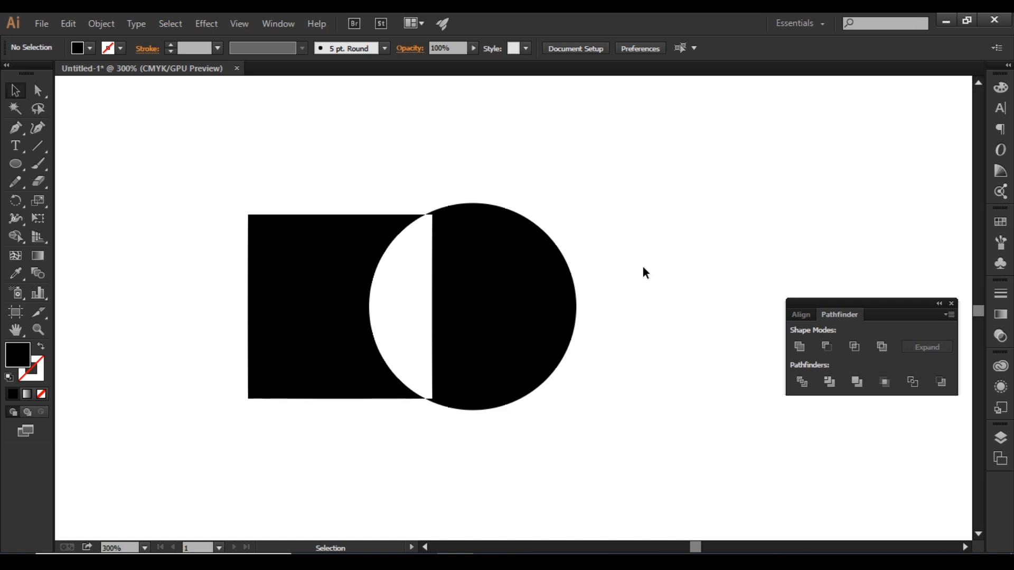
key("ctrl+z")
key("ctrl+z")
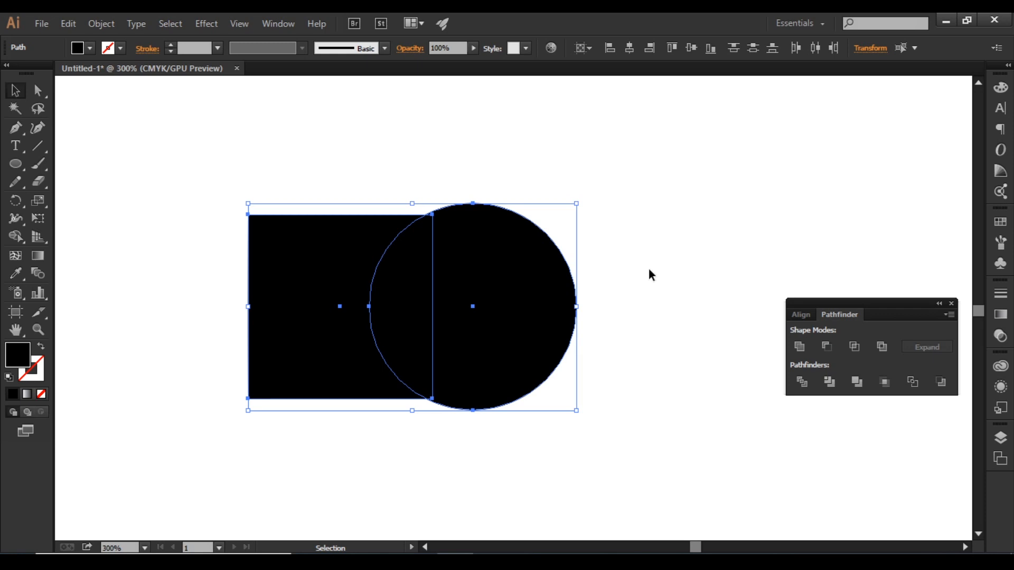
Merge all regions of the square and circle with Shape Builder, once by a stroke and once by a marquee, undoing each merge
left_click(15, 236)
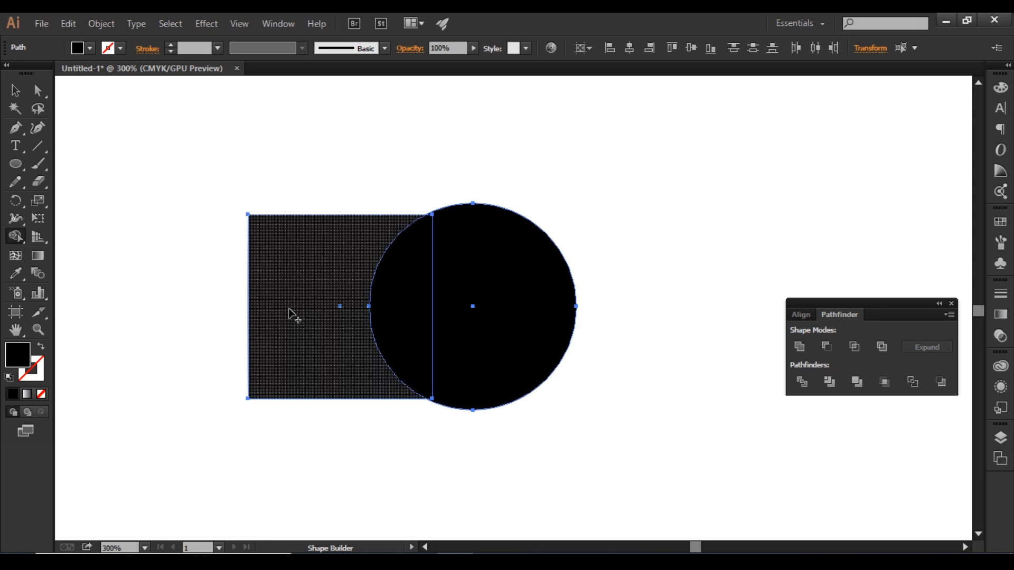
left_click_drag(291, 309, 504, 298)
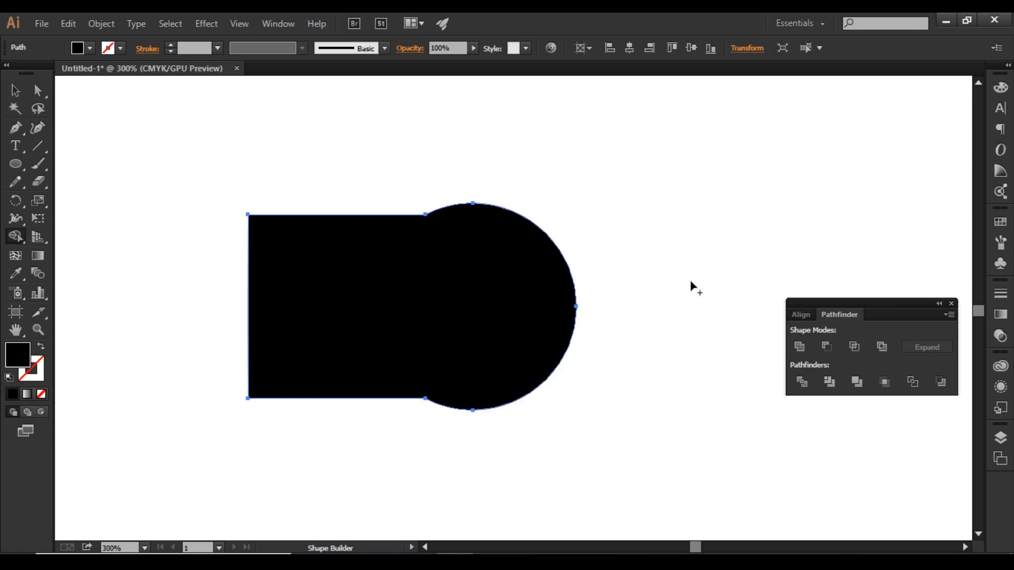
key("ctrl+z")
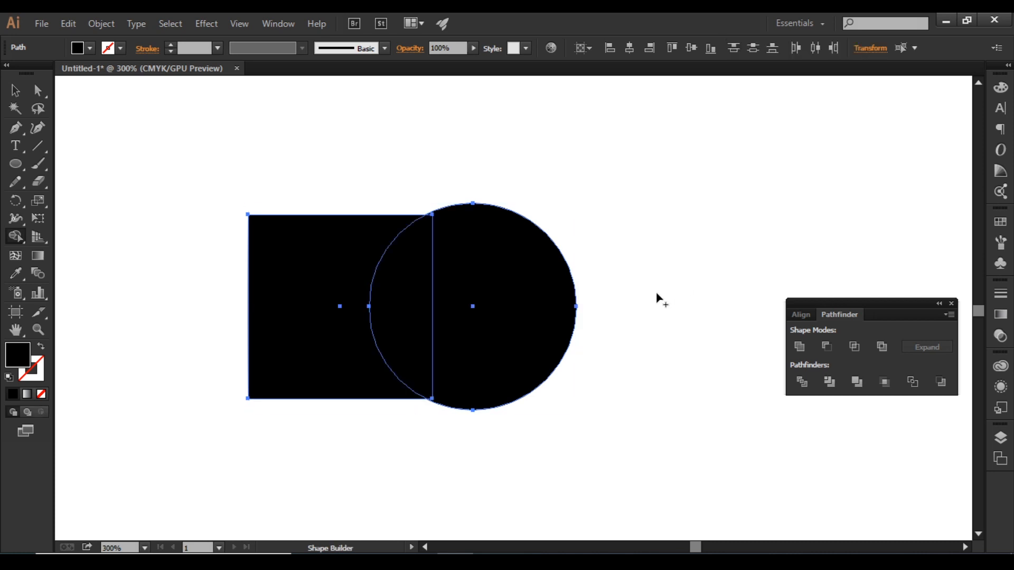
left_click_drag(189, 139, 637, 467)
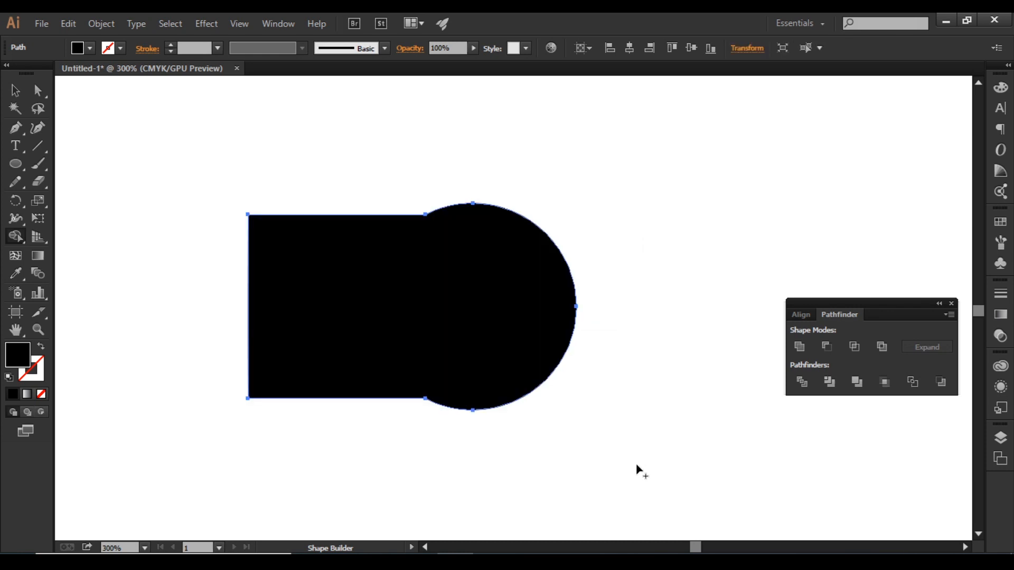
key("ctrl+z")
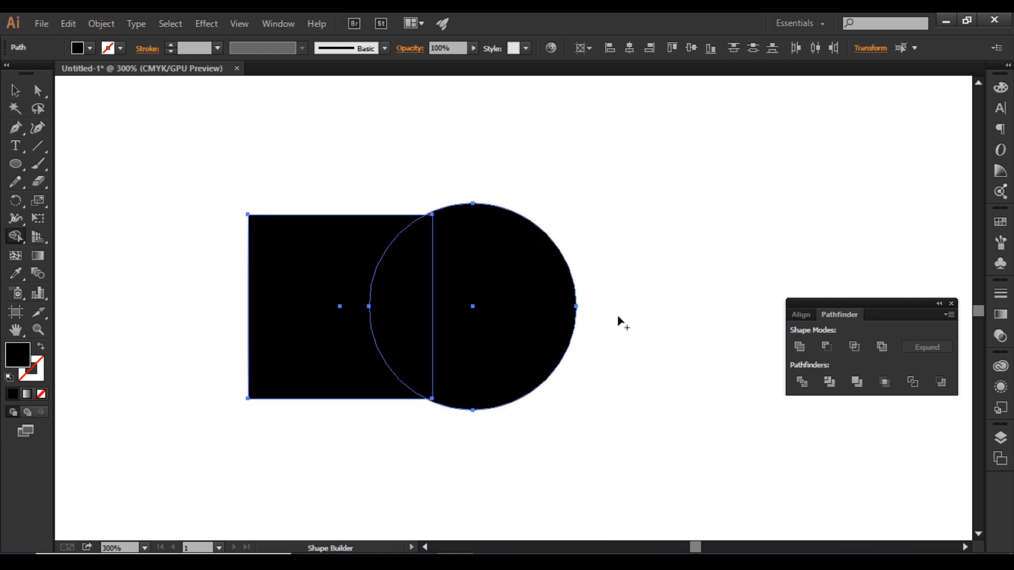
Remove the circle and its overlap from the square with Shape Builder's erase mode
left_click_drag(520, 315, 428, 307)
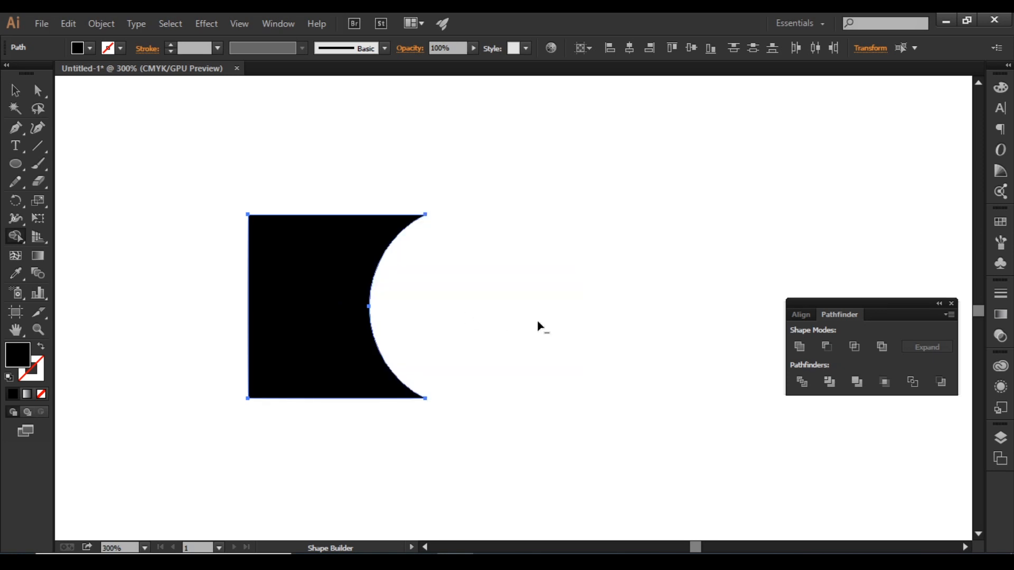